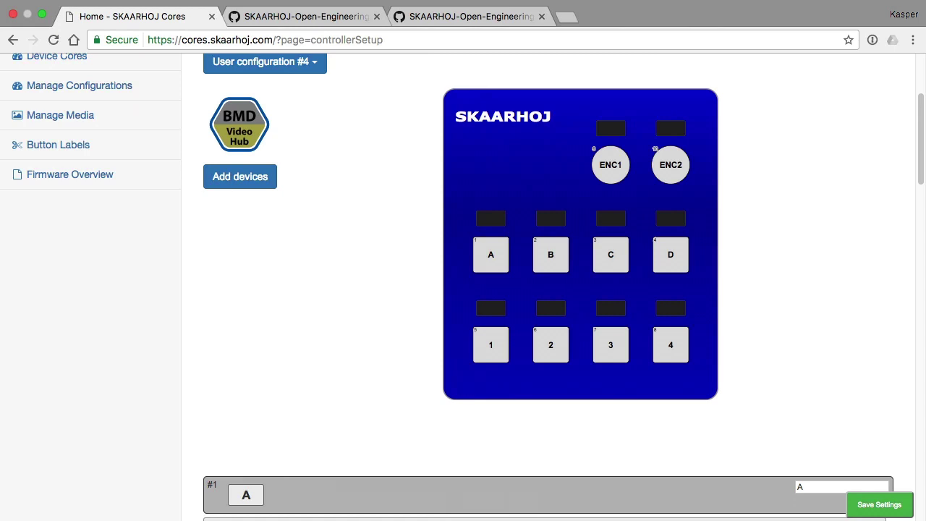
Try Toggle/Add and Add as the mode of button A's System: Memory Group action.
{"action": "left_click", "coordinate": [491, 259]}
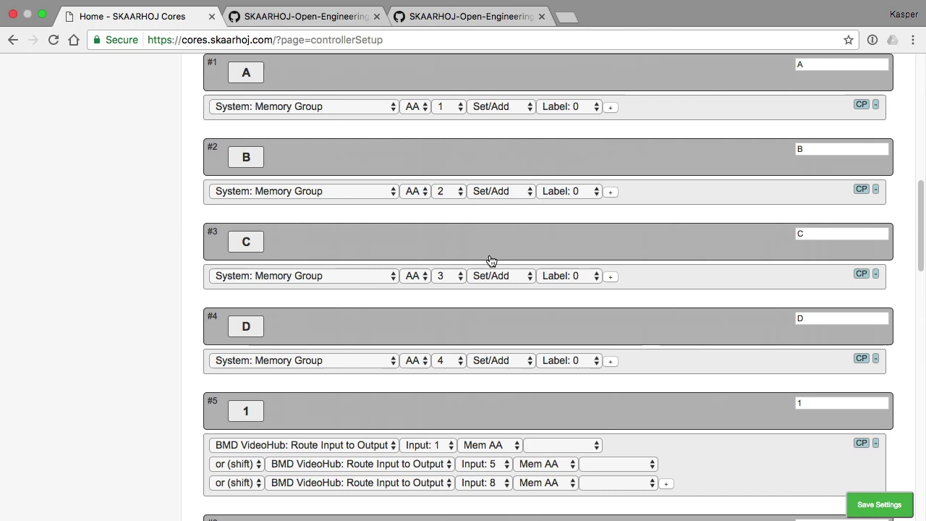
{"action": "left_click", "coordinate": [507, 110]}
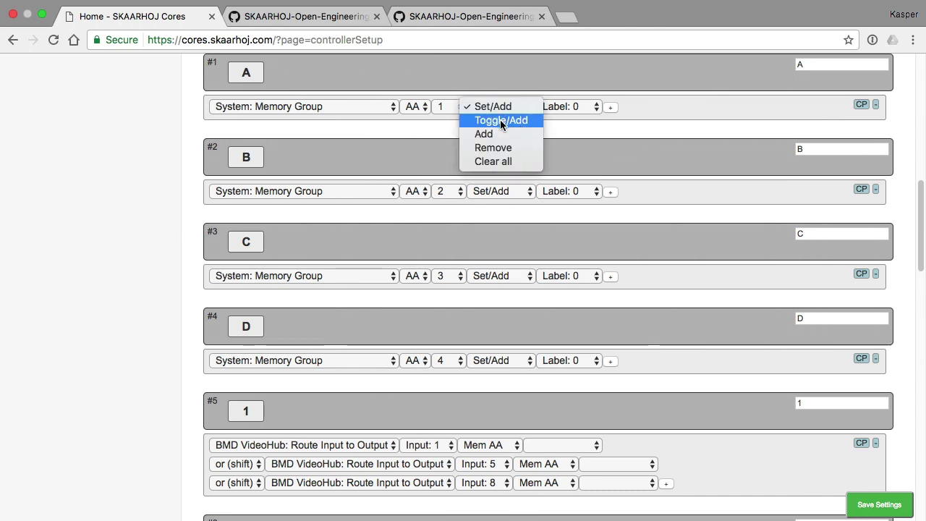
{"action": "left_click", "coordinate": [501, 121]}
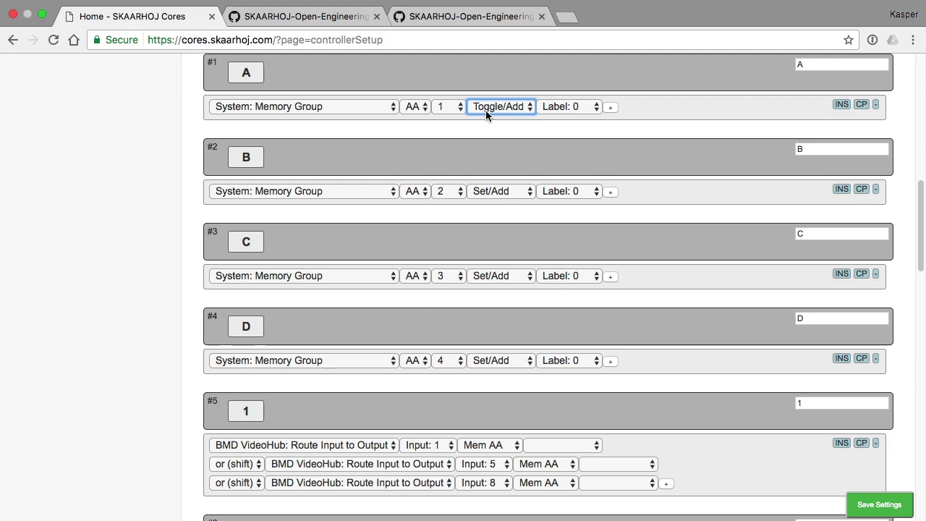
{"action": "left_click", "coordinate": [487, 108]}
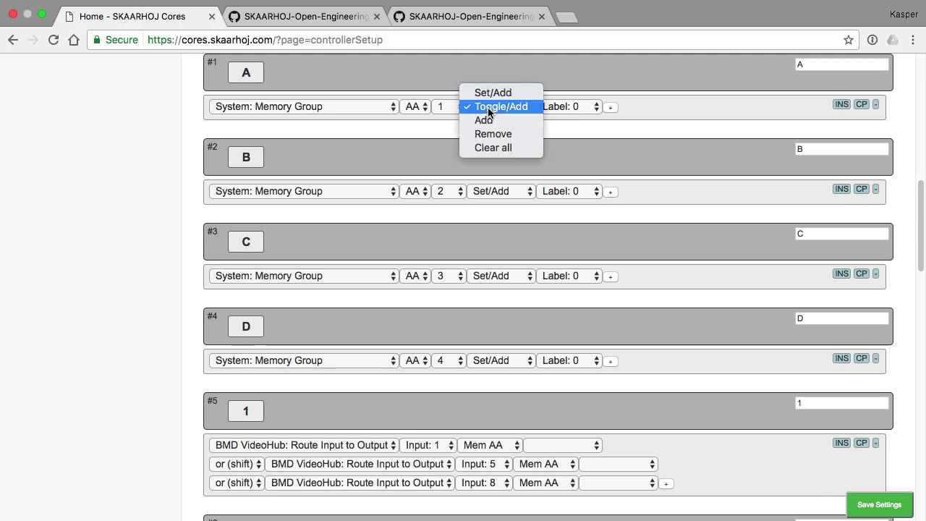
{"action": "left_click", "coordinate": [488, 122]}
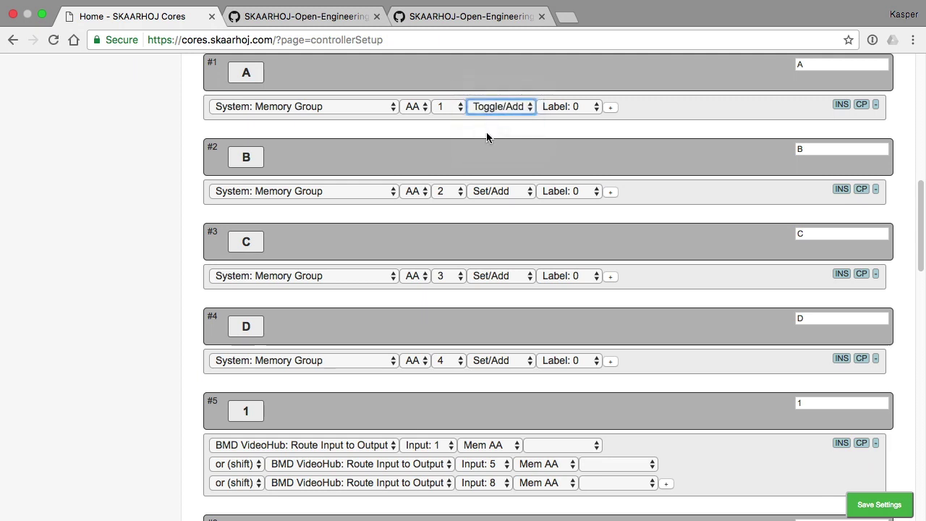
{"action": "left_click", "coordinate": [491, 108]}
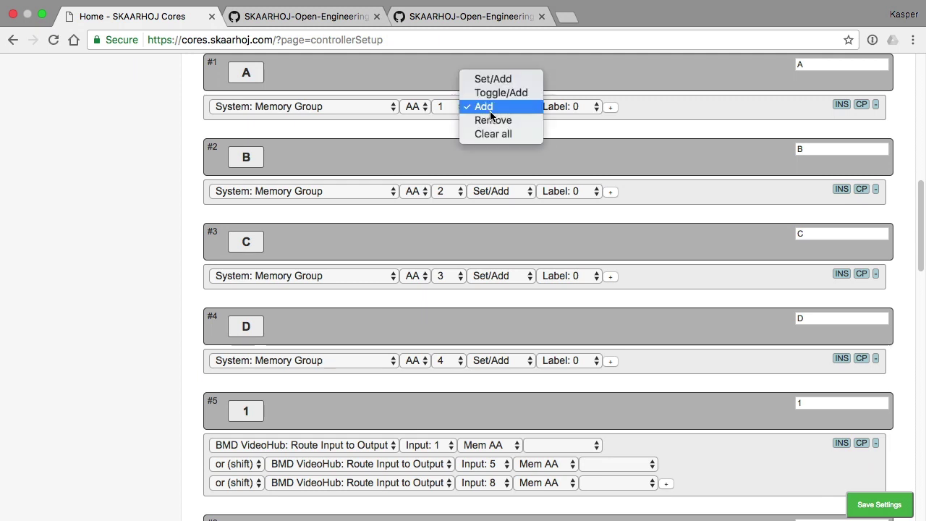
{"action": "left_click", "coordinate": [555, 131]}
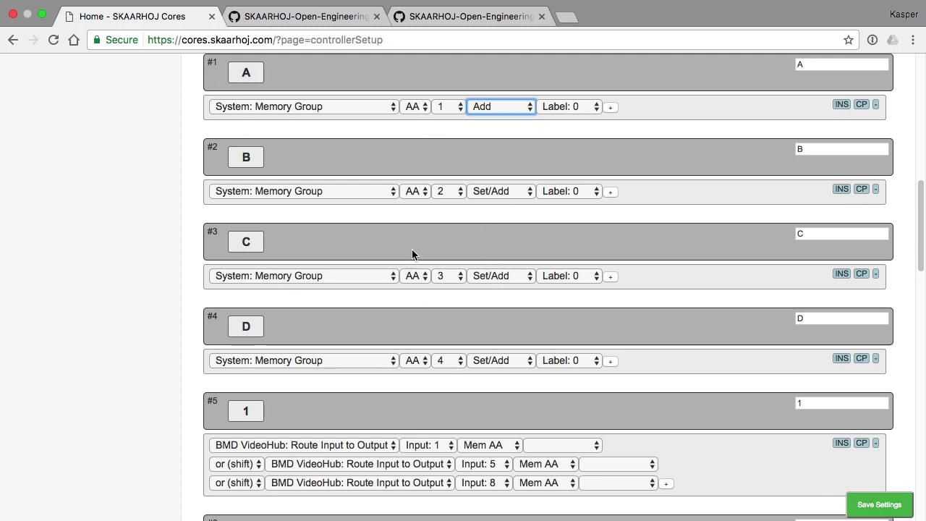
Review the actions assigned to the numbered buttons and encoders, including ENC2's BMD VideoHub: Output Select action.
{"action": "scroll", "coordinate": [417, 377], "scroll_direction": "down", "scroll_amount": 5}
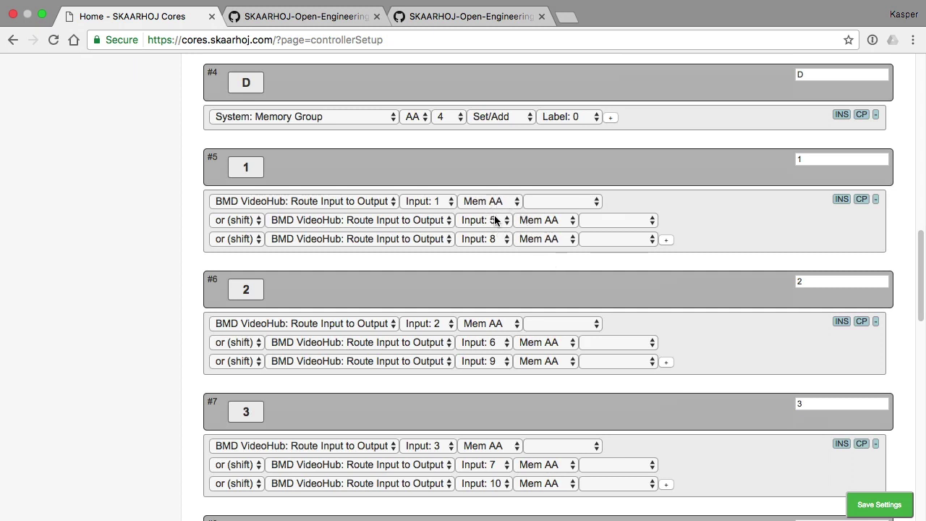
{"action": "scroll", "coordinate": [481, 344], "scroll_direction": "down", "scroll_amount": 5}
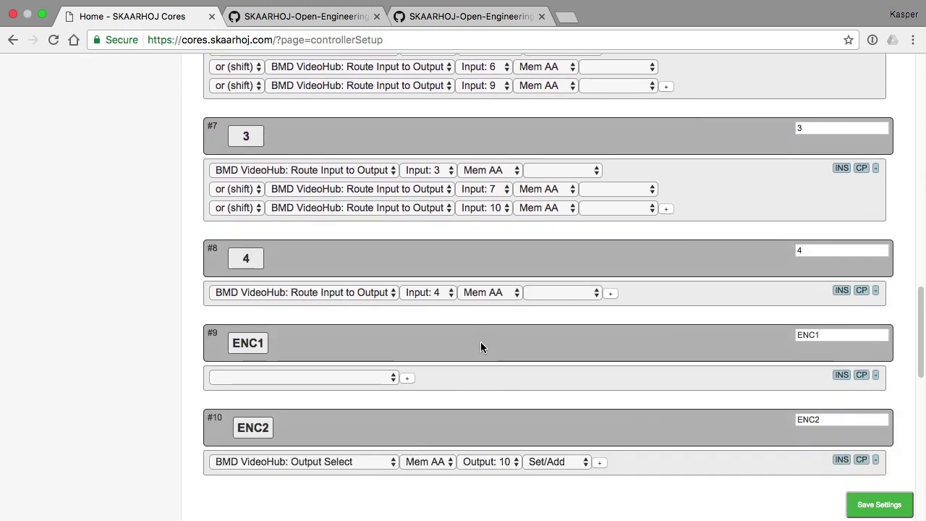
{"action": "scroll", "coordinate": [480, 344], "scroll_direction": "down", "scroll_amount": 3}
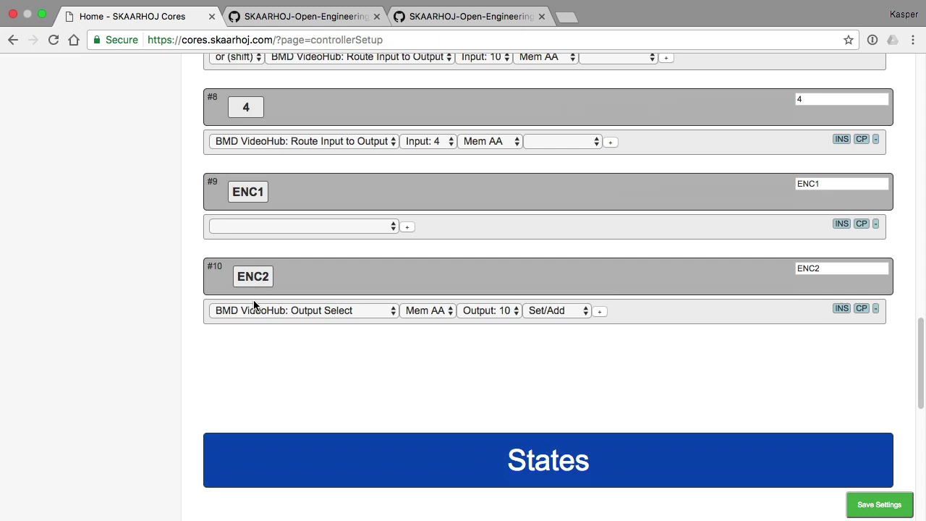
{"action": "scroll", "coordinate": [254, 305], "scroll_direction": "up", "scroll_amount": 10}
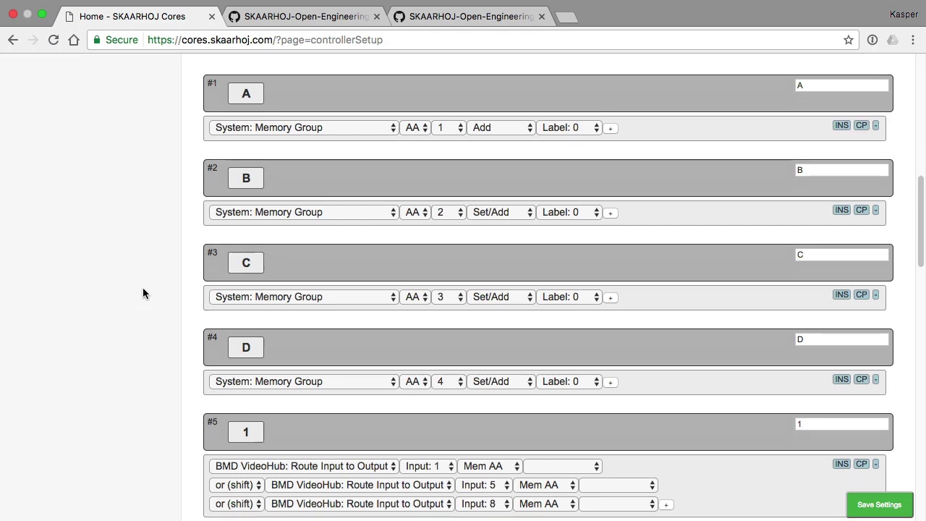
{"action": "scroll", "coordinate": [142, 290], "scroll_direction": "down", "scroll_amount": 10}
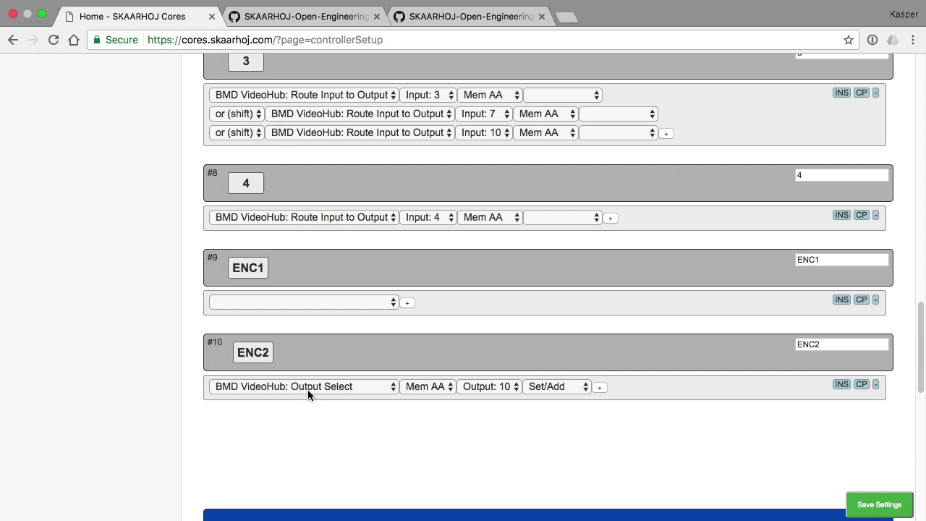
{"action": "left_click", "coordinate": [259, 386]}
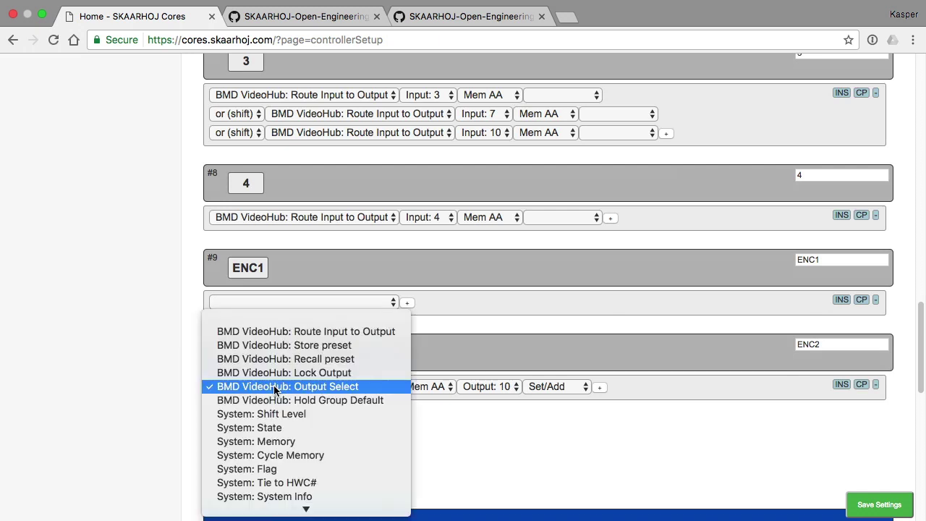
{"action": "left_click", "coordinate": [322, 387]}
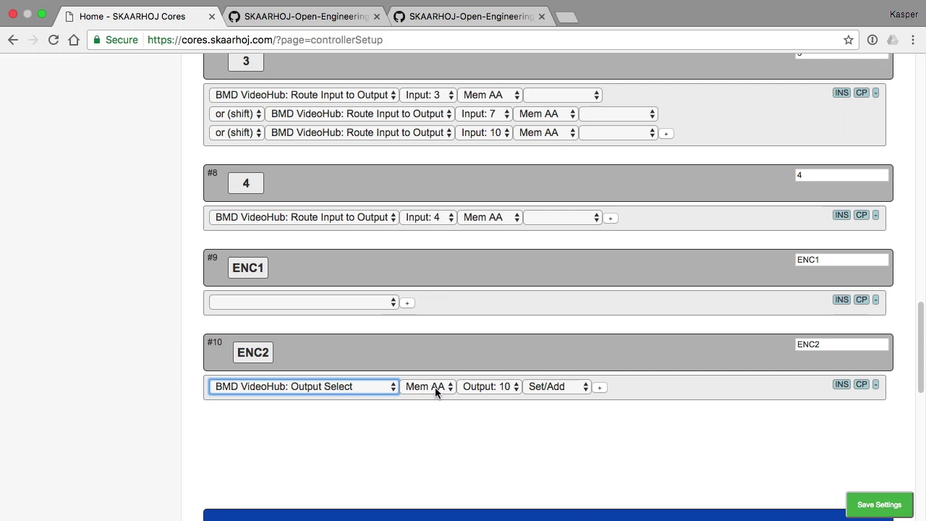
Change button A's action to BMD VideoHub: Output Select and set its mode to Toggle/Add.
{"action": "scroll", "coordinate": [434, 387], "scroll_direction": "up", "scroll_amount": 10}
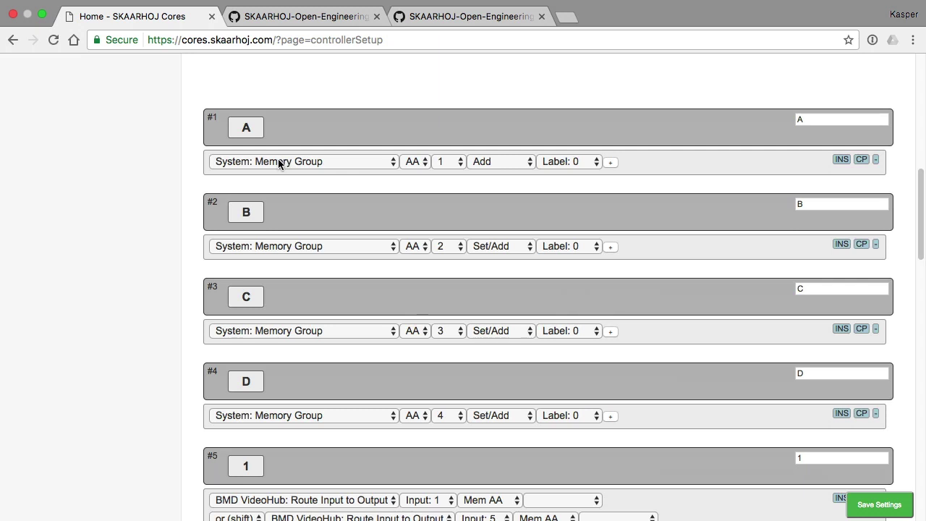
{"action": "left_click", "coordinate": [278, 162]}
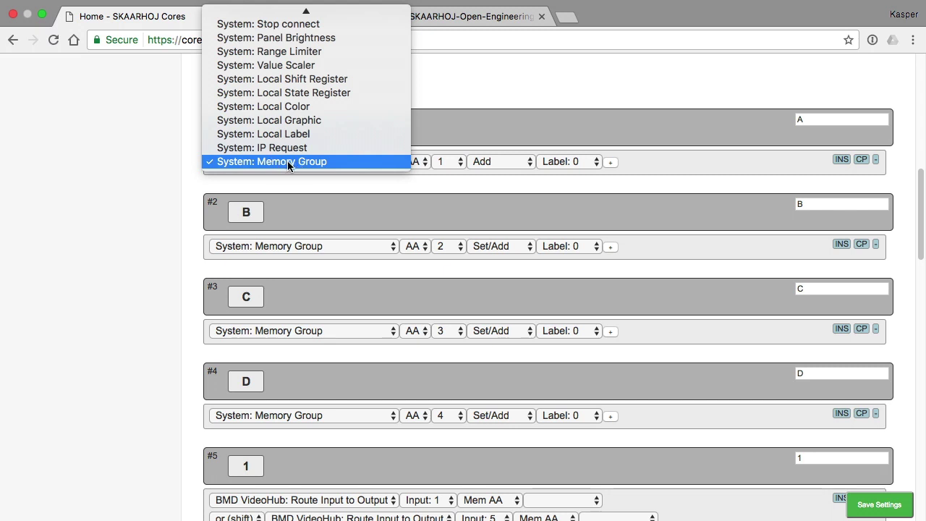
{"action": "scroll", "coordinate": [289, 160], "scroll_direction": "up", "scroll_amount": 5}
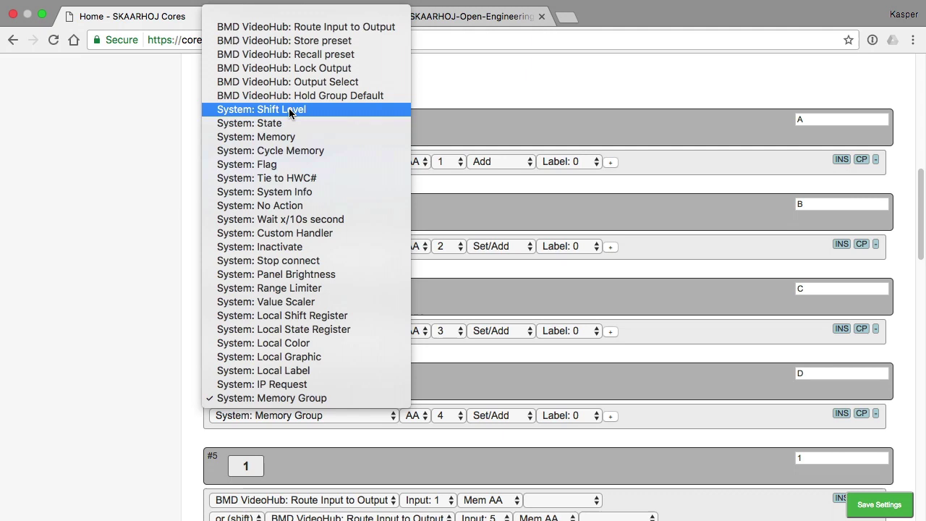
{"action": "left_click", "coordinate": [308, 84]}
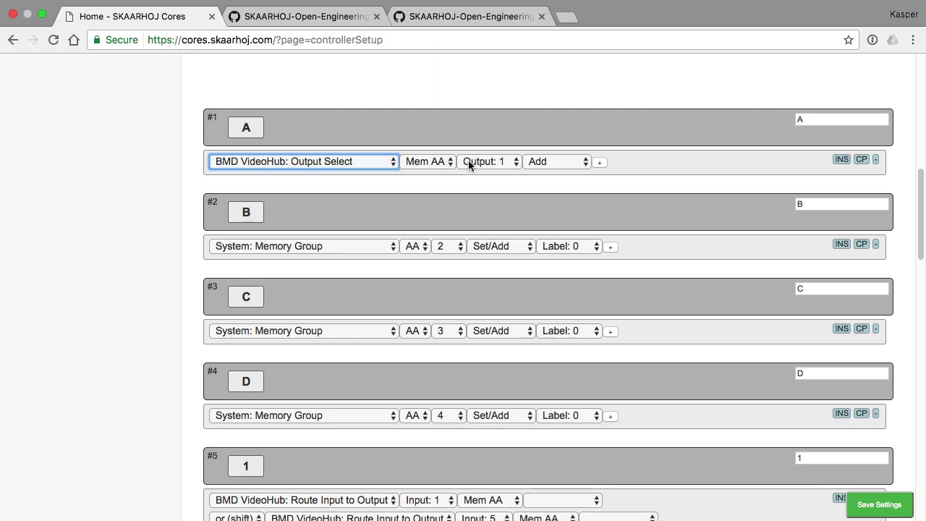
{"action": "left_click", "coordinate": [546, 162]}
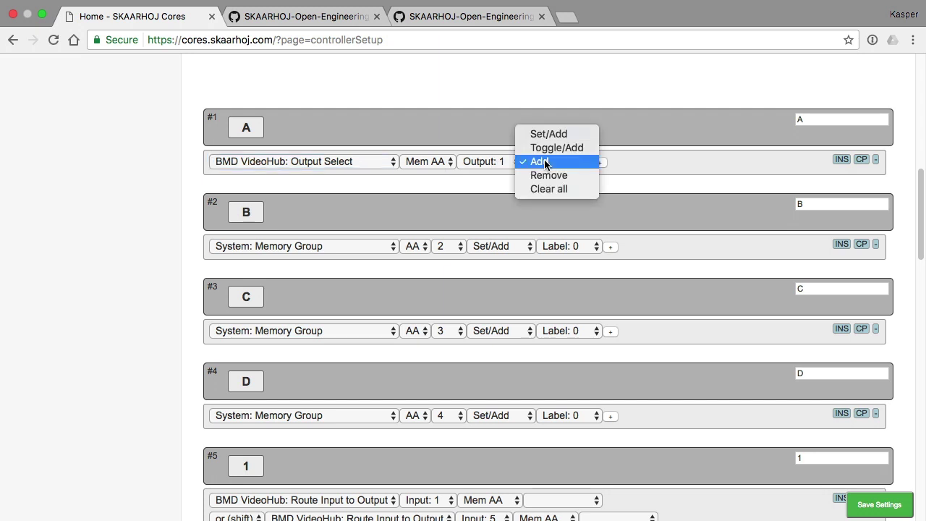
{"action": "left_click", "coordinate": [547, 133]}
{"action": "left_click", "coordinate": [551, 162]}
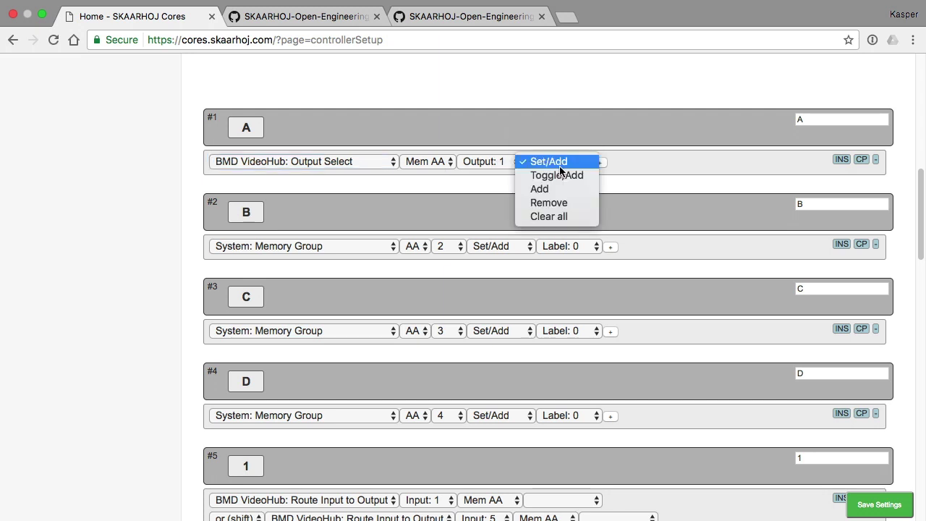
{"action": "left_click", "coordinate": [561, 176]}
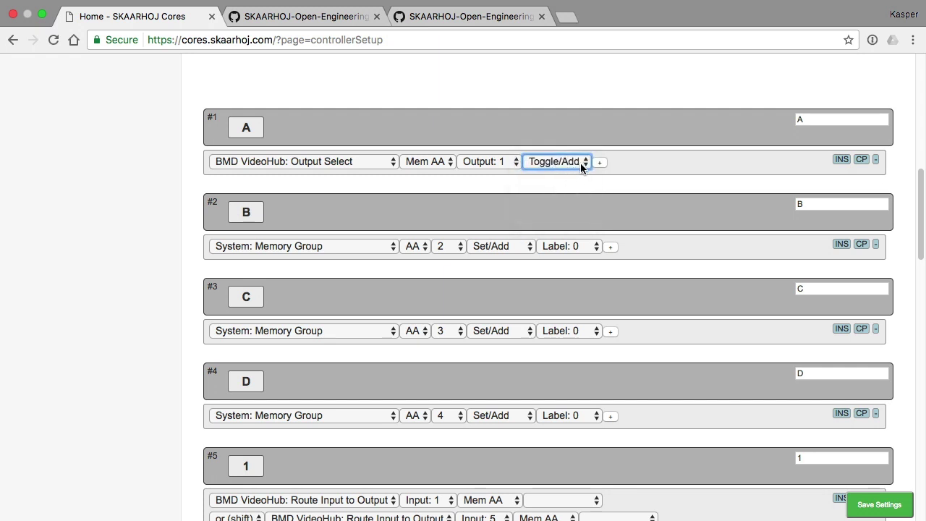
Insert a copy of button A's Output Select action on button B and set its output to 2.
{"action": "left_click", "coordinate": [841, 244]}
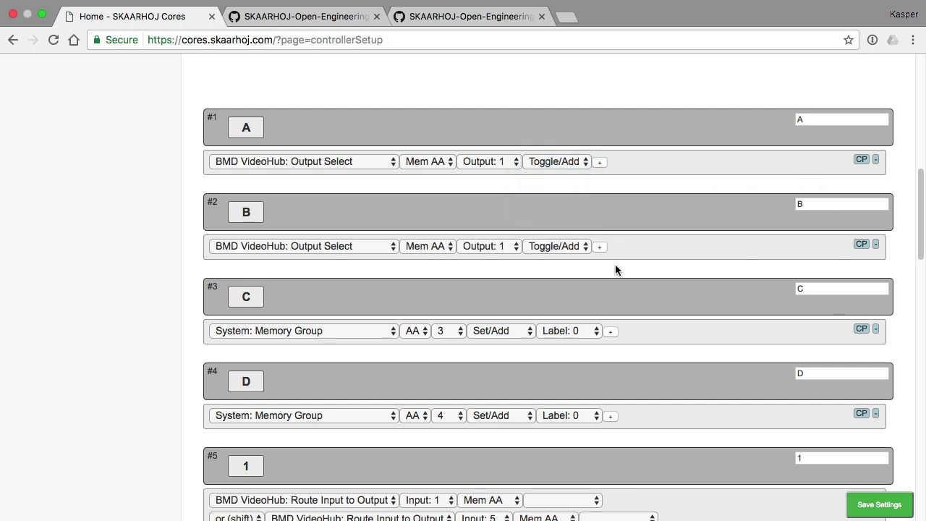
{"action": "left_click", "coordinate": [480, 246]}
{"action": "left_click", "coordinate": [480, 260]}
Copy button B's Output Select action to button C and set its output to 3.
{"action": "left_click", "coordinate": [861, 244]}
{"action": "left_click", "coordinate": [841, 330]}
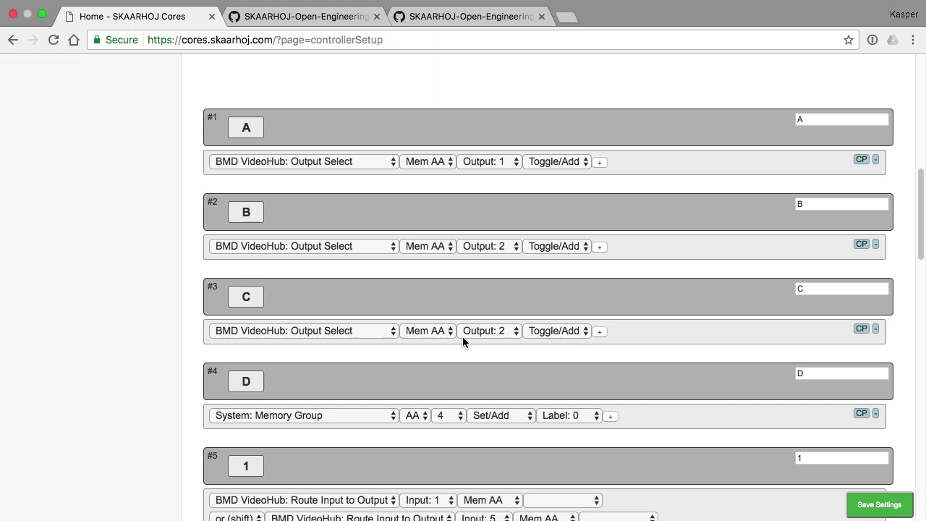
{"action": "left_click", "coordinate": [481, 331]}
{"action": "left_click", "coordinate": [487, 345]}
Copy button C's Output Select action to button D and set its output to 4.
{"action": "left_click", "coordinate": [861, 413]}
{"action": "left_click", "coordinate": [839, 416]}
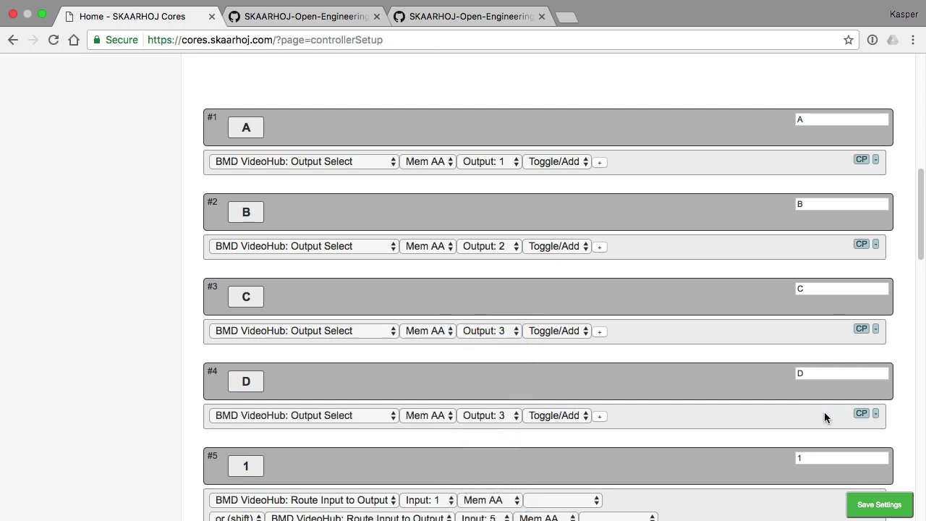
{"action": "left_click", "coordinate": [492, 415]}
{"action": "left_click", "coordinate": [494, 430]}
Save the controller settings, then switch to SKAARHOJ Firmware Updater and check for updates to the device on usbmodem14231.
{"action": "left_click", "coordinate": [879, 505]}
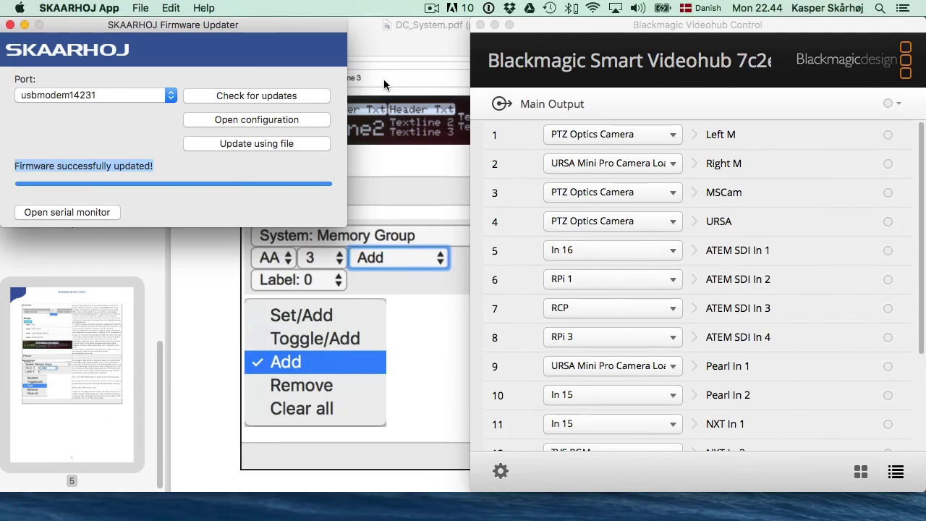
{"action": "left_click", "coordinate": [315, 95]}
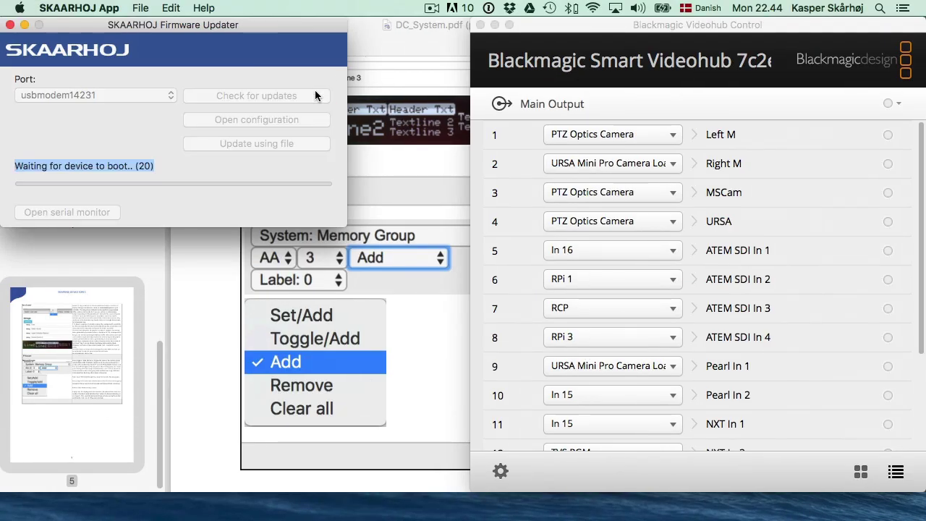